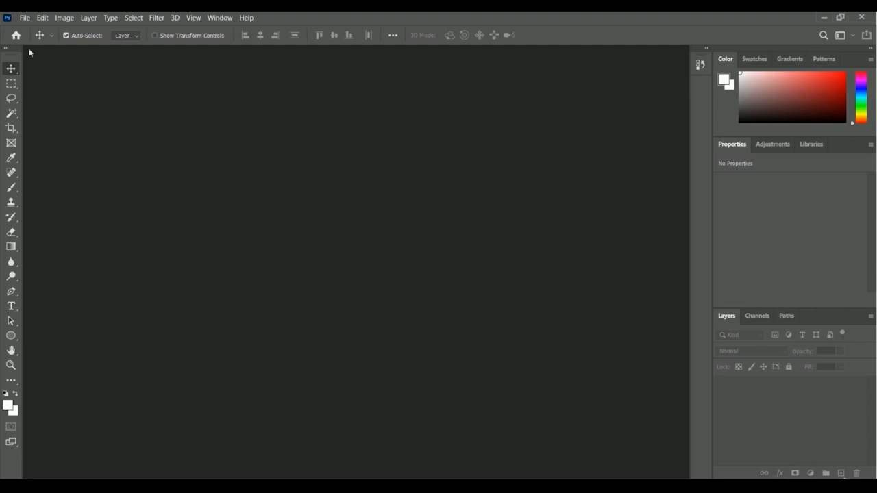
Open the JPG photo of the smiling girl shading her eyes from the Photoshop Exercise File folder.
click(24, 17)
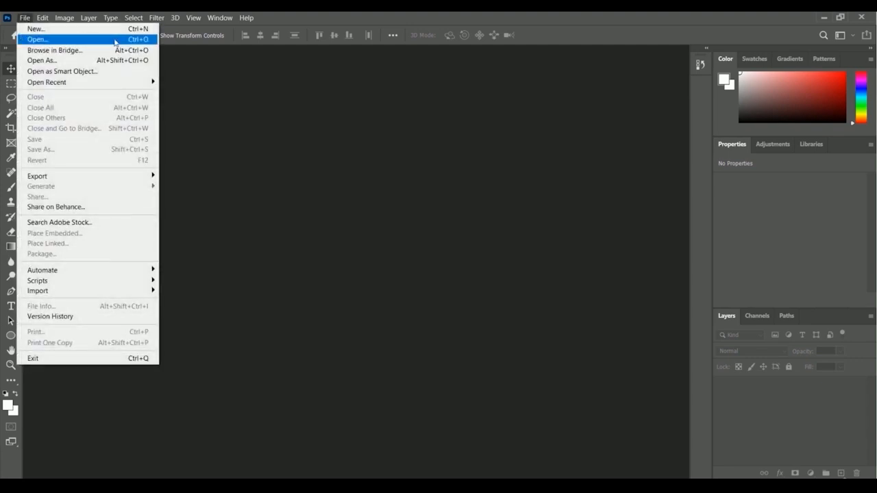
click(114, 42)
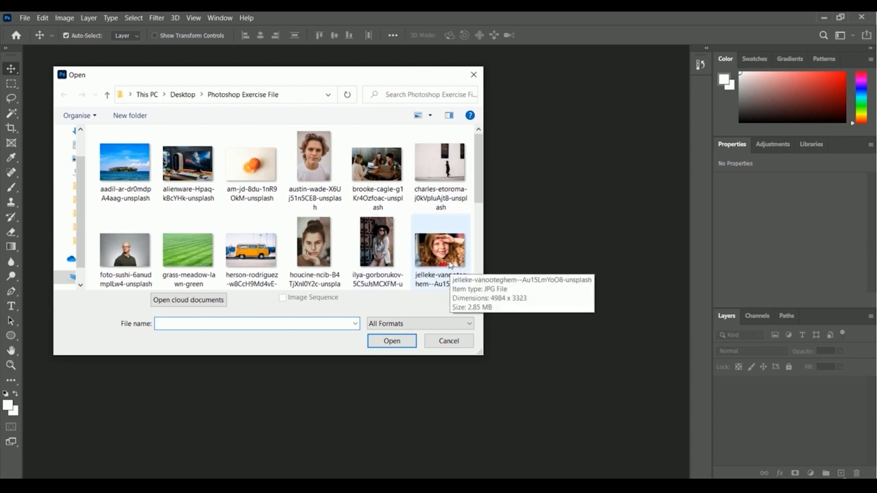
click(450, 265)
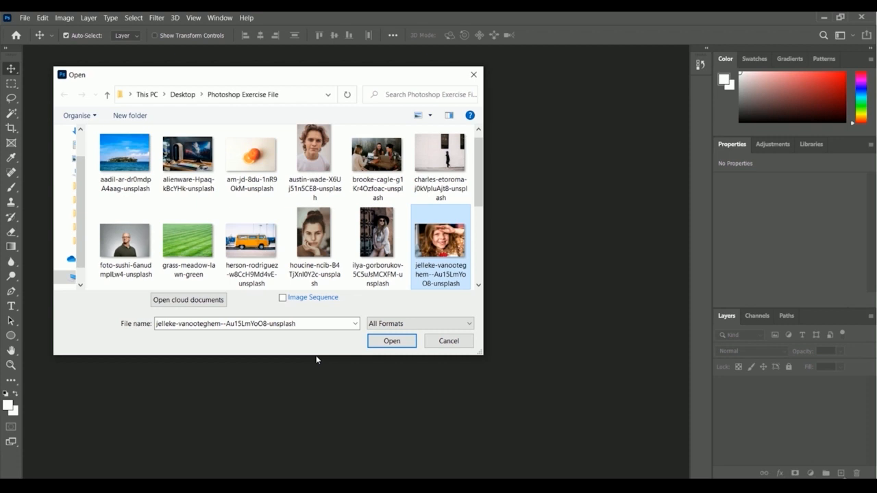
click(394, 342)
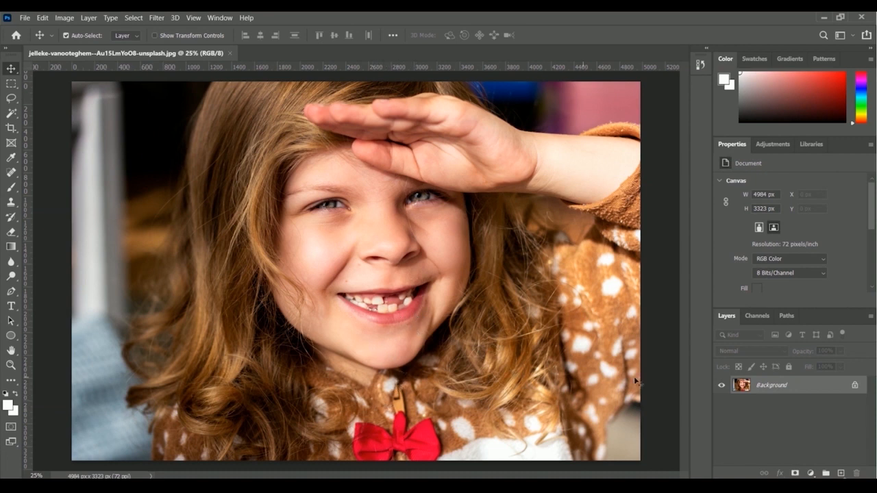
Duplicate the Background layer and name the copy "Teeth Retouch".
right_click(774, 390)
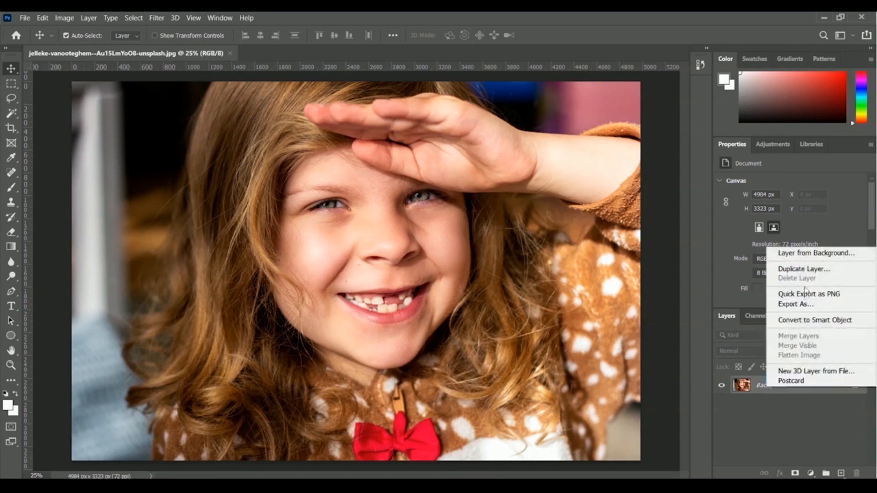
click(839, 269)
text(Tee)
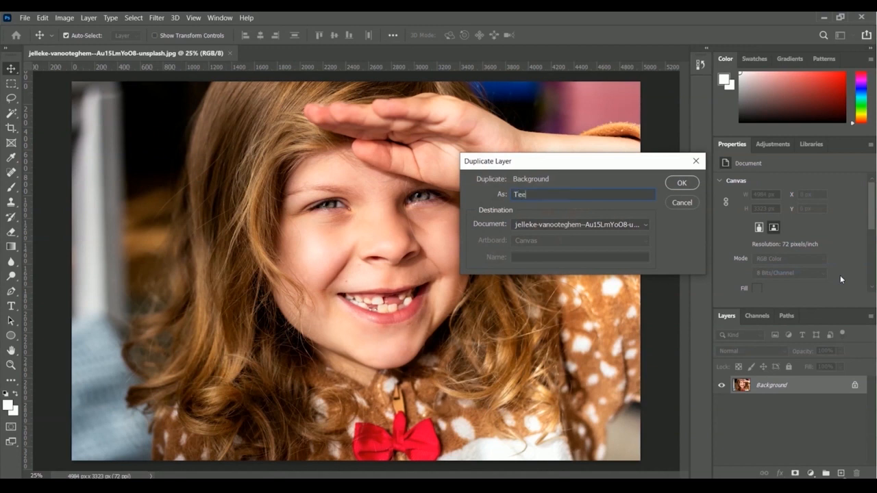
text(th Retouch)
click(686, 185)
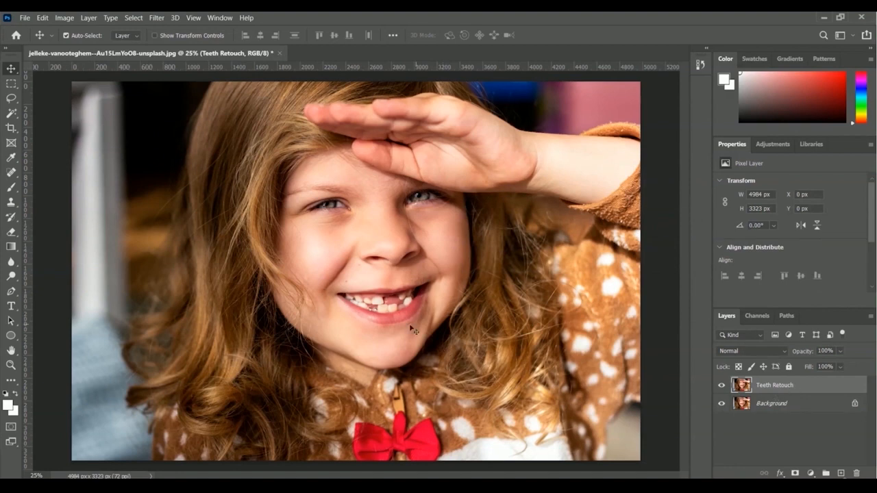
Set up the Dodge tool for the teeth with a Soft Round brush, 30% hardness and 18 px size.
scroll(394, 319, up, 4)
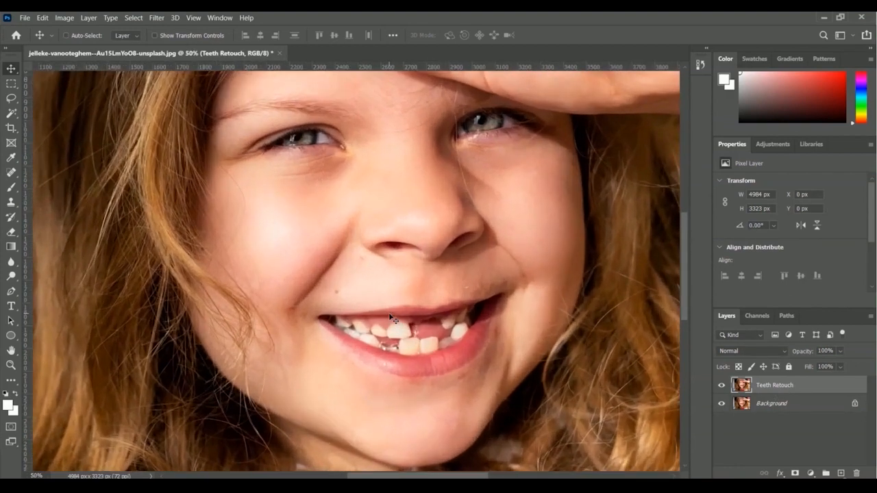
scroll(393, 320, up, 4)
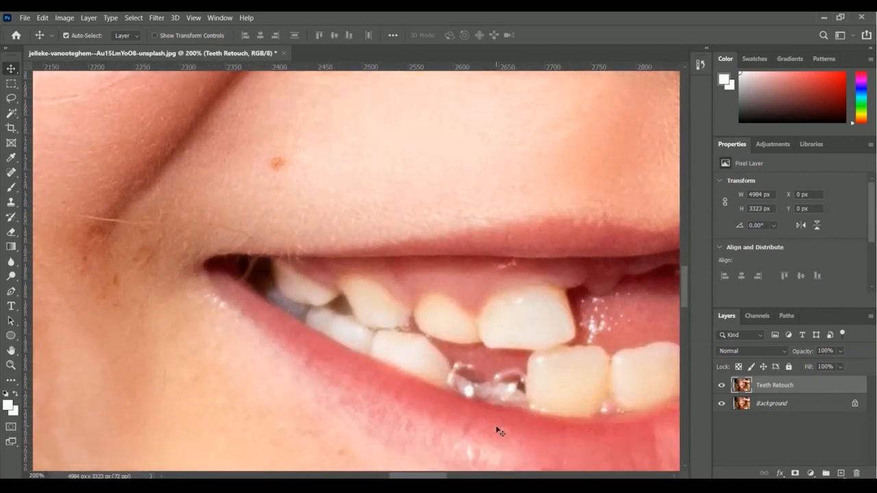
drag(426, 475, 440, 475)
key(ctrl+plus)
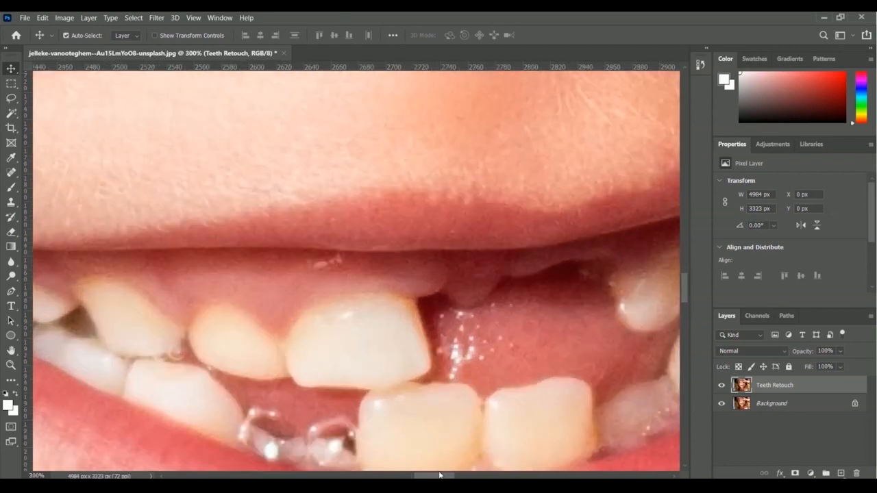
key(ctrl+minus)
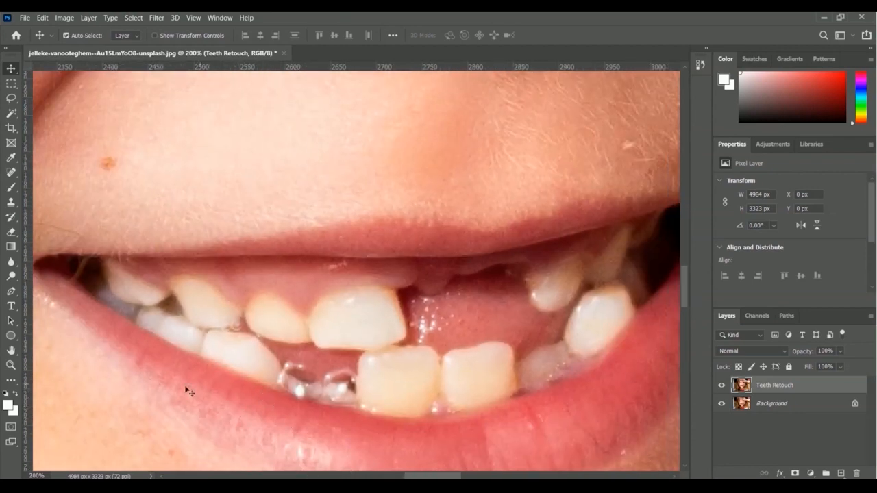
click(11, 277)
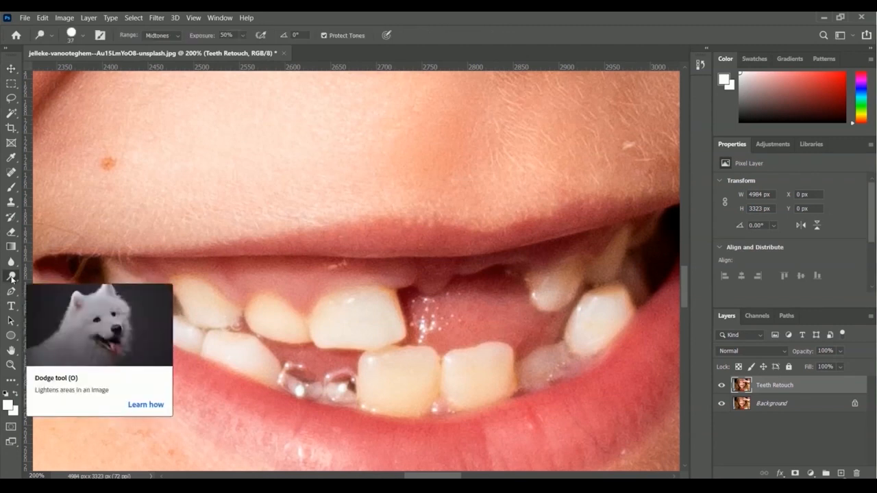
click(83, 35)
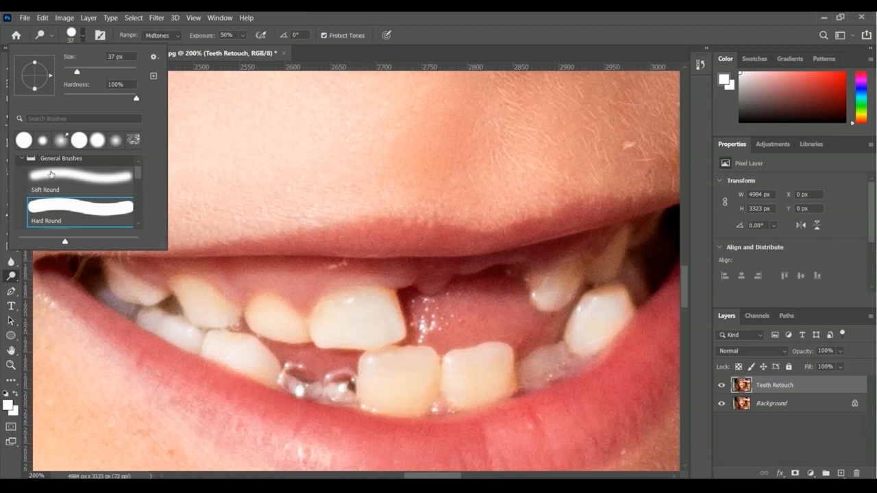
click(63, 177)
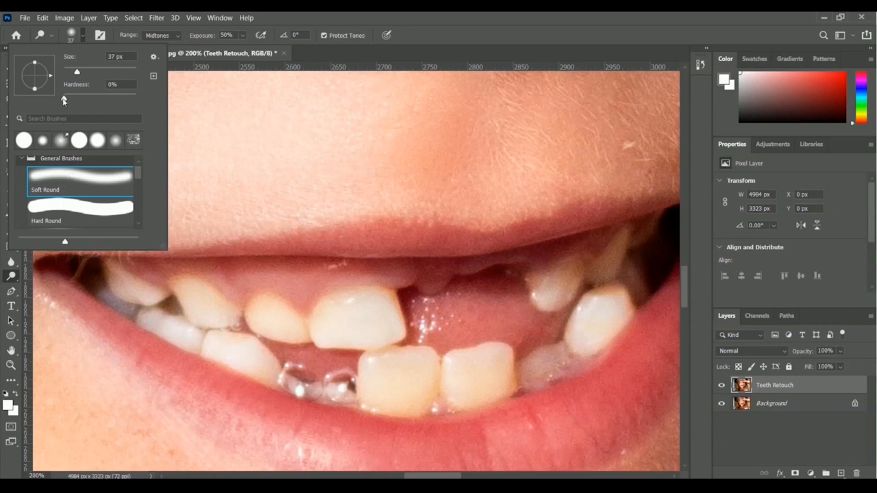
drag(64, 101, 86, 100)
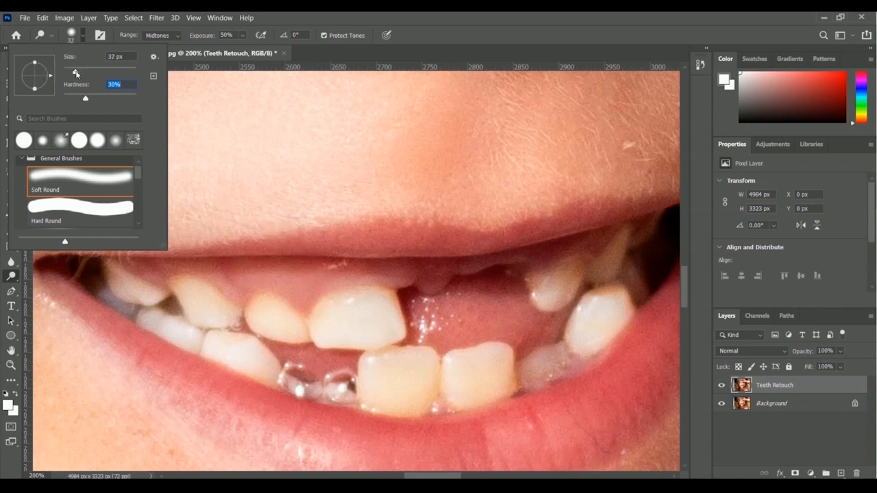
drag(75, 73, 70, 72)
click(425, 32)
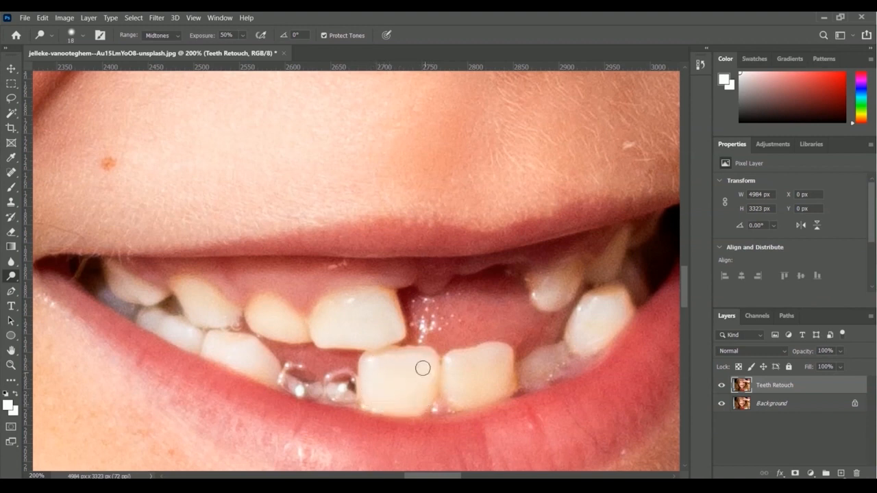
Lighten the upper and lower teeth across the whole mouth with Dodge strokes on the Teeth Retouch layer.
mouse_move(366, 362)
mouse_down()
mouse_move(407, 357)
mouse_move(416, 377)
mouse_move(444, 369)
mouse_move(453, 387)
mouse_move(450, 368)
mouse_move(473, 399)
mouse_move(510, 380)
mouse_move(509, 357)
mouse_move(457, 358)
mouse_move(499, 354)
mouse_move(484, 366)
mouse_move(498, 368)
mouse_move(489, 376)
mouse_move(455, 388)
mouse_move(498, 386)
mouse_move(501, 362)
mouse_move(460, 363)
mouse_move(456, 400)
mouse_move(464, 395)
mouse_up()
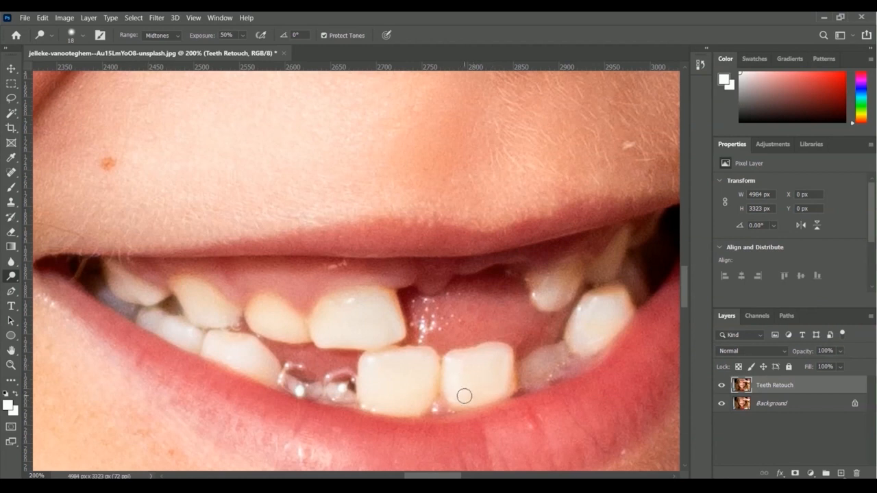
mouse_move(339, 343)
mouse_down()
mouse_move(391, 333)
mouse_move(390, 309)
mouse_move(385, 300)
mouse_move(358, 301)
mouse_move(323, 318)
mouse_move(323, 329)
mouse_move(387, 324)
mouse_move(327, 318)
mouse_move(377, 311)
mouse_move(352, 329)
mouse_move(382, 324)
mouse_move(380, 307)
mouse_move(329, 307)
mouse_move(276, 341)
mouse_move(255, 322)
mouse_move(300, 334)
mouse_move(283, 311)
mouse_move(256, 307)
mouse_move(281, 319)
mouse_move(262, 321)
mouse_move(273, 320)
mouse_move(259, 313)
mouse_move(263, 304)
mouse_move(285, 309)
mouse_move(244, 326)
mouse_up()
mouse_move(188, 290)
mouse_down()
mouse_move(173, 284)
mouse_move(222, 295)
mouse_move(231, 317)
mouse_move(198, 319)
mouse_move(181, 290)
mouse_move(225, 308)
mouse_move(196, 299)
mouse_move(211, 305)
mouse_up()
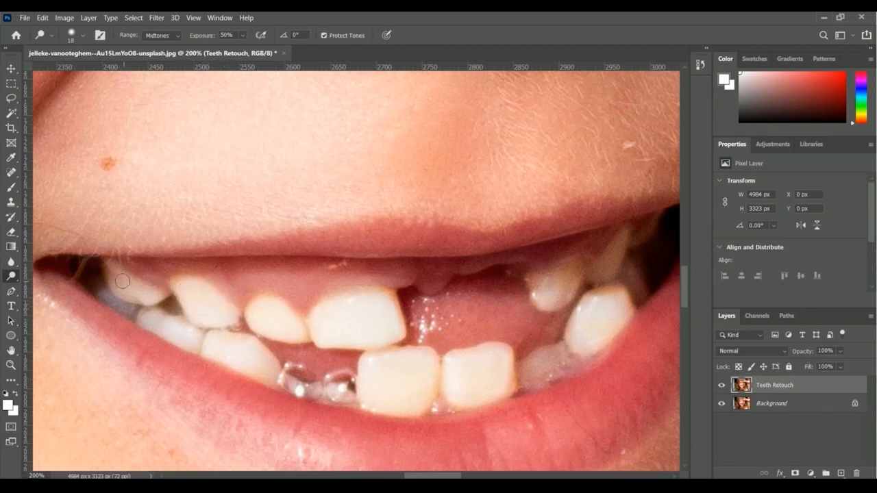
mouse_move(122, 282)
mouse_down()
mouse_move(112, 270)
mouse_move(151, 294)
mouse_move(128, 293)
mouse_move(108, 271)
mouse_move(140, 309)
mouse_move(113, 262)
mouse_move(113, 284)
mouse_move(111, 272)
mouse_move(157, 319)
mouse_move(267, 373)
mouse_move(259, 349)
mouse_move(237, 347)
mouse_move(283, 386)
mouse_up()
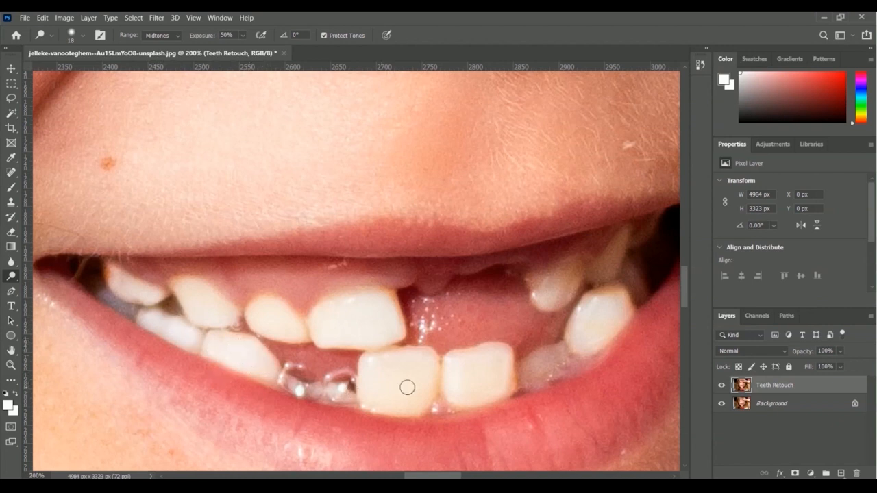
mouse_move(590, 346)
mouse_down()
mouse_move(623, 309)
mouse_move(620, 298)
mouse_move(597, 300)
mouse_move(582, 342)
mouse_move(610, 312)
mouse_move(575, 336)
mouse_move(587, 298)
mouse_move(624, 305)
mouse_up()
mouse_move(545, 284)
mouse_down()
mouse_move(573, 267)
mouse_move(562, 297)
mouse_move(568, 280)
mouse_move(569, 294)
mouse_move(577, 268)
mouse_move(623, 240)
mouse_move(605, 278)
mouse_move(615, 244)
mouse_up()
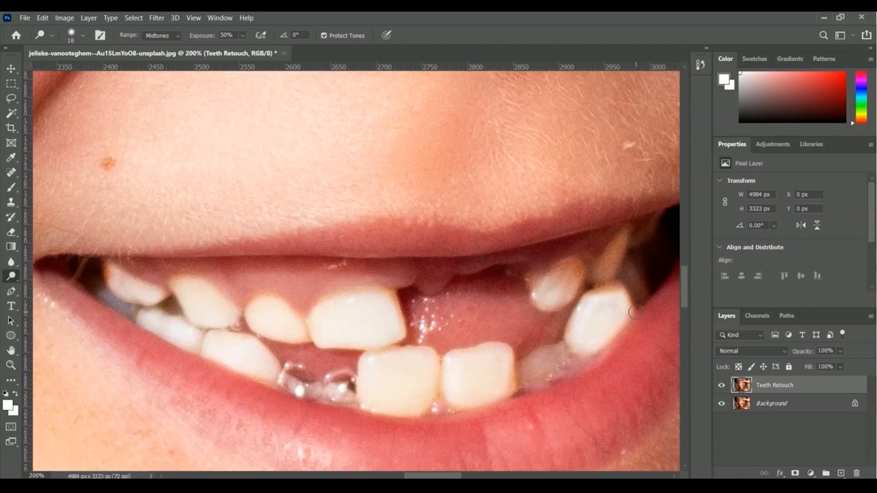
Compare the face before and after whitening by hiding the Teeth Retouch layer and showing it again.
key(ctrl+minus)
key(ctrl+minus)
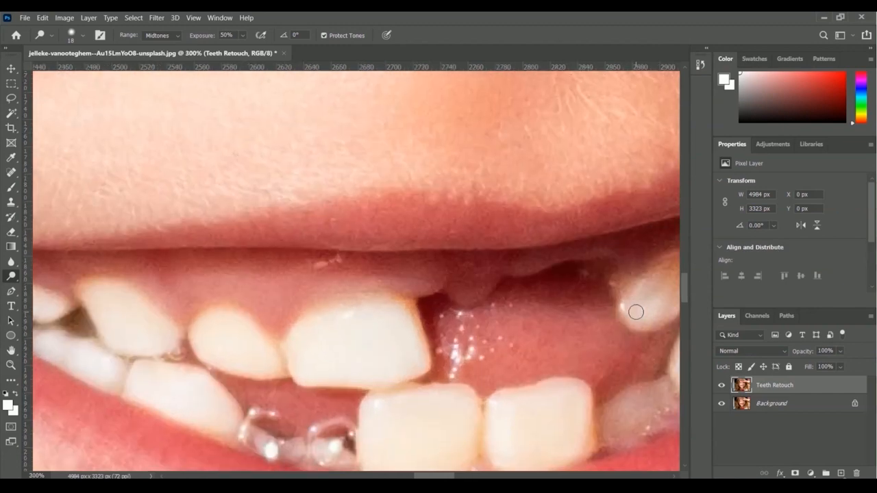
key(ctrl+minus)
key(ctrl+minus)
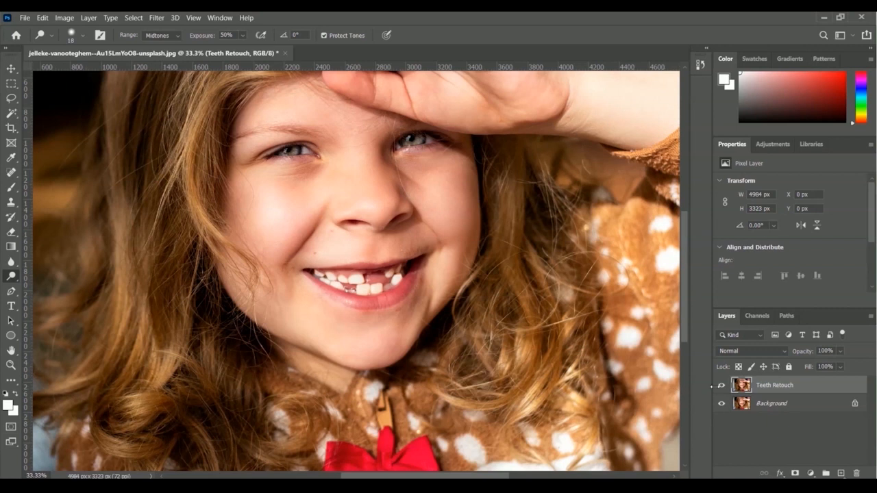
click(722, 387)
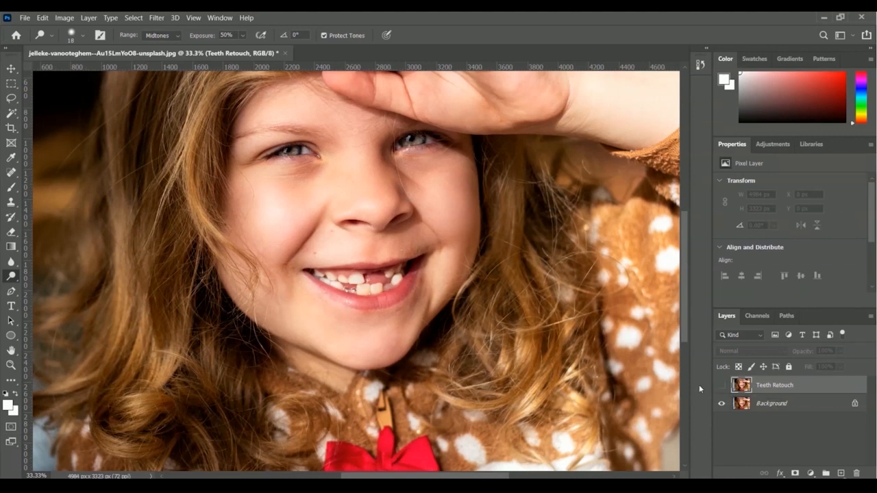
click(721, 386)
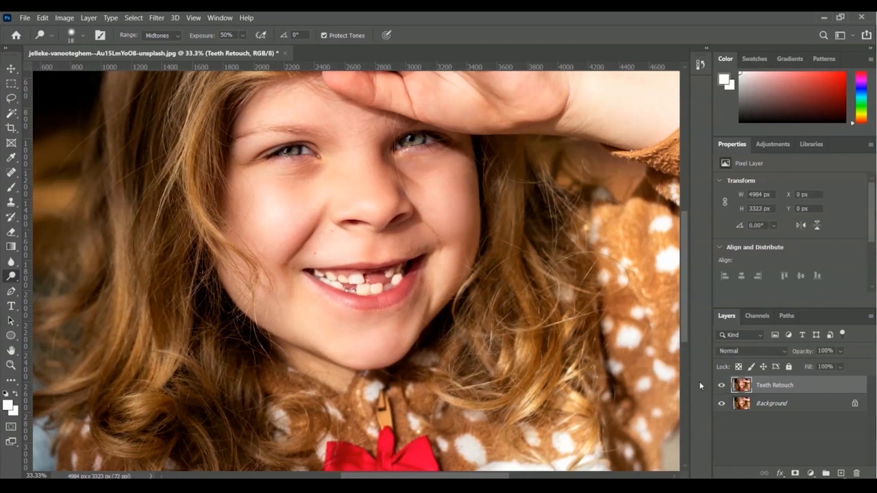